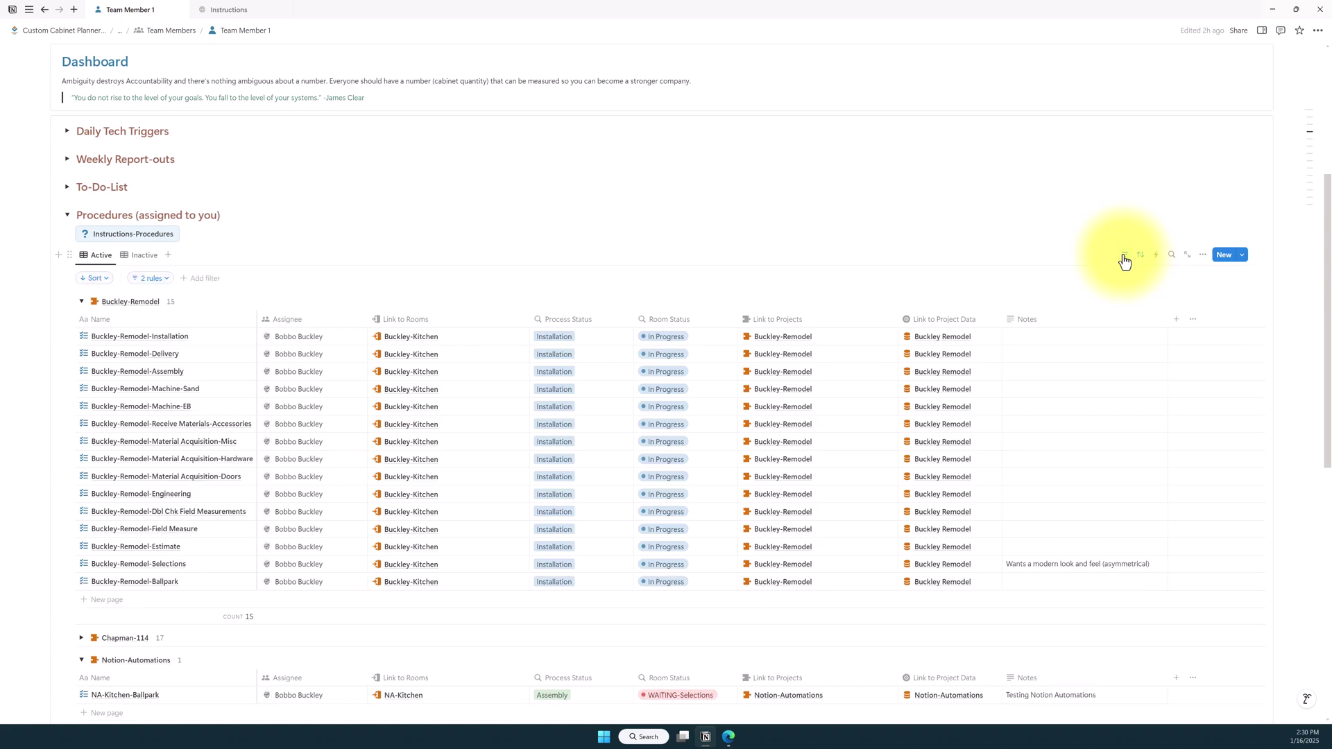
- Review the filter rules on the Active view of the assigned procedures, covering Assignee and Archived
click(166, 284)
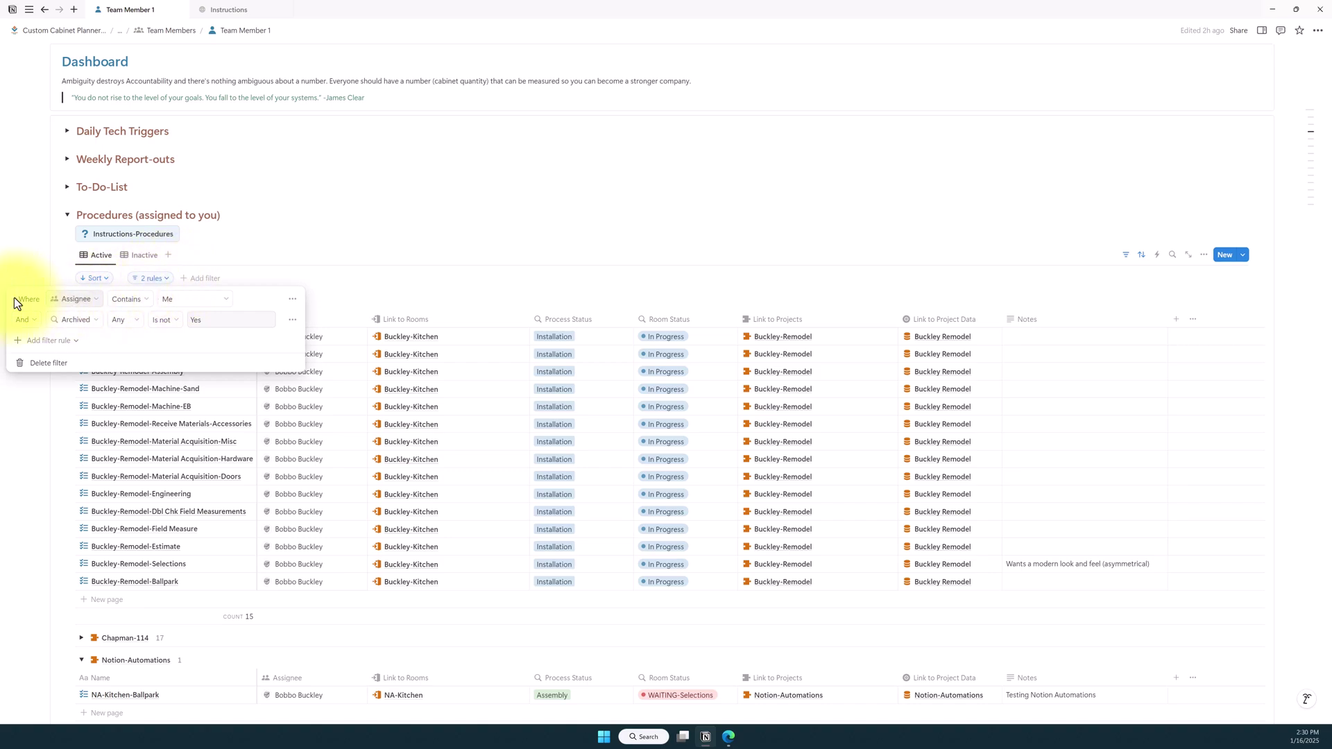
mouse_move(14, 297)
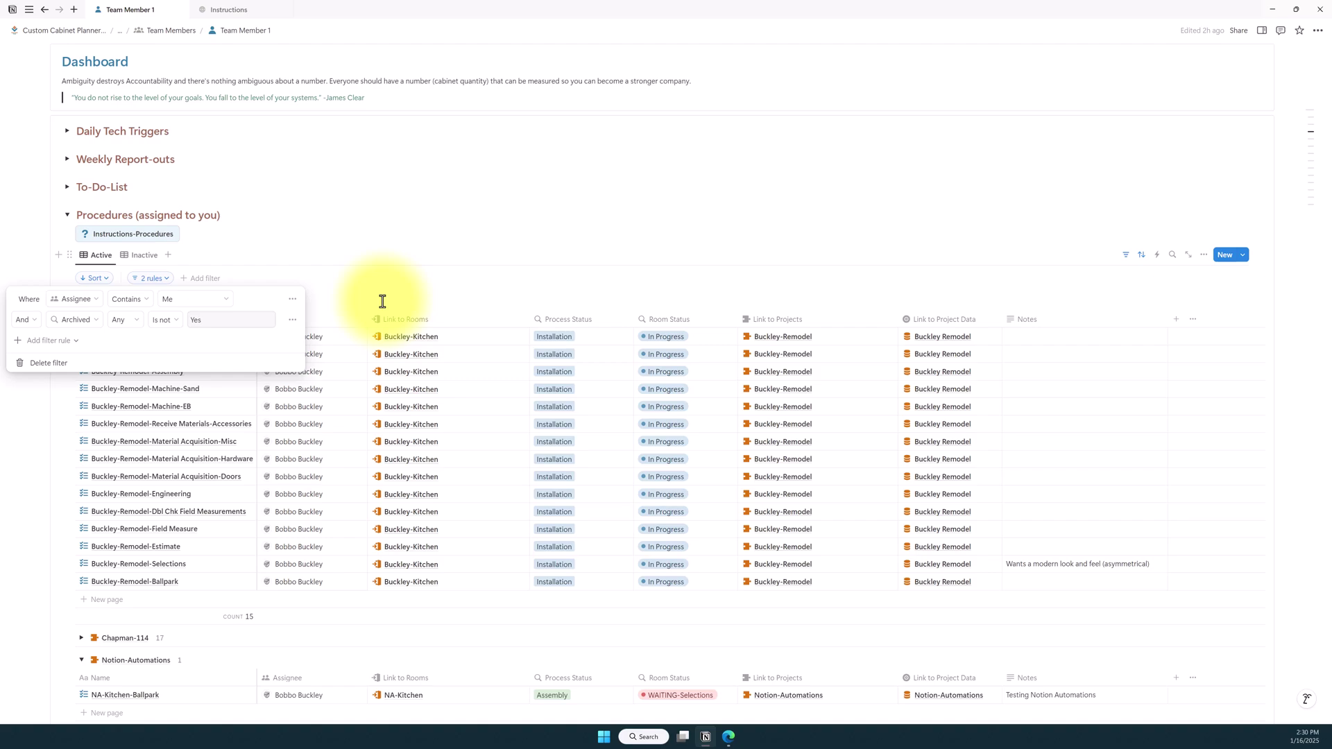
click(327, 244)
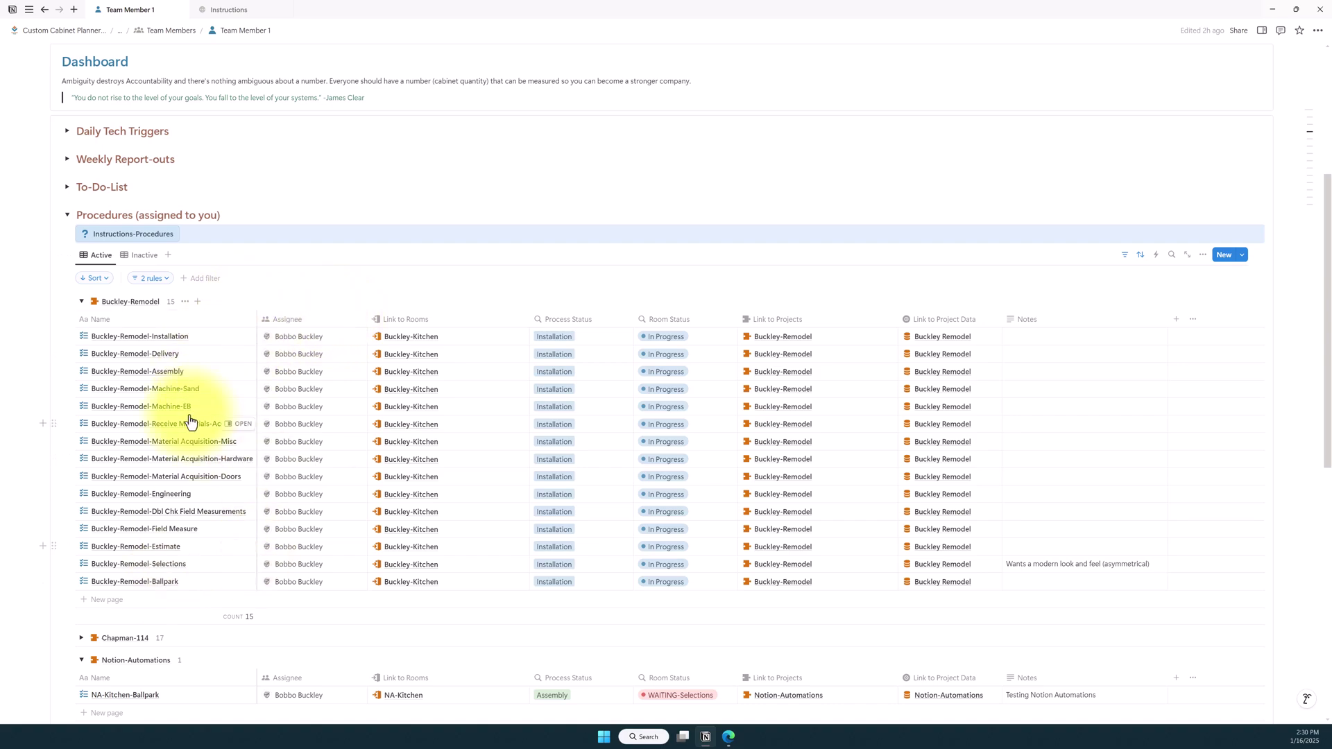
- Open the Buckley-Remodel-Engineering procedure and collapse its Setup, Process and Maintenance sections
scroll(269, 363, down, 1)
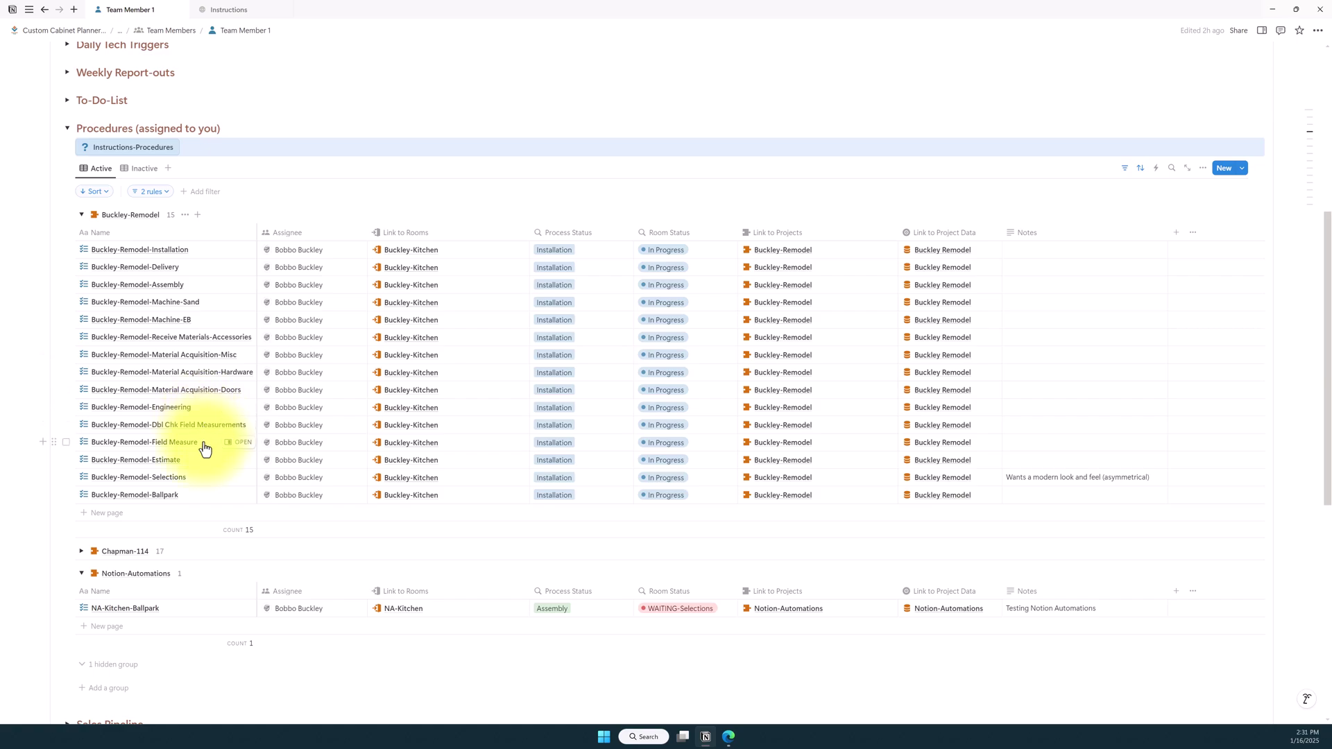
click(239, 407)
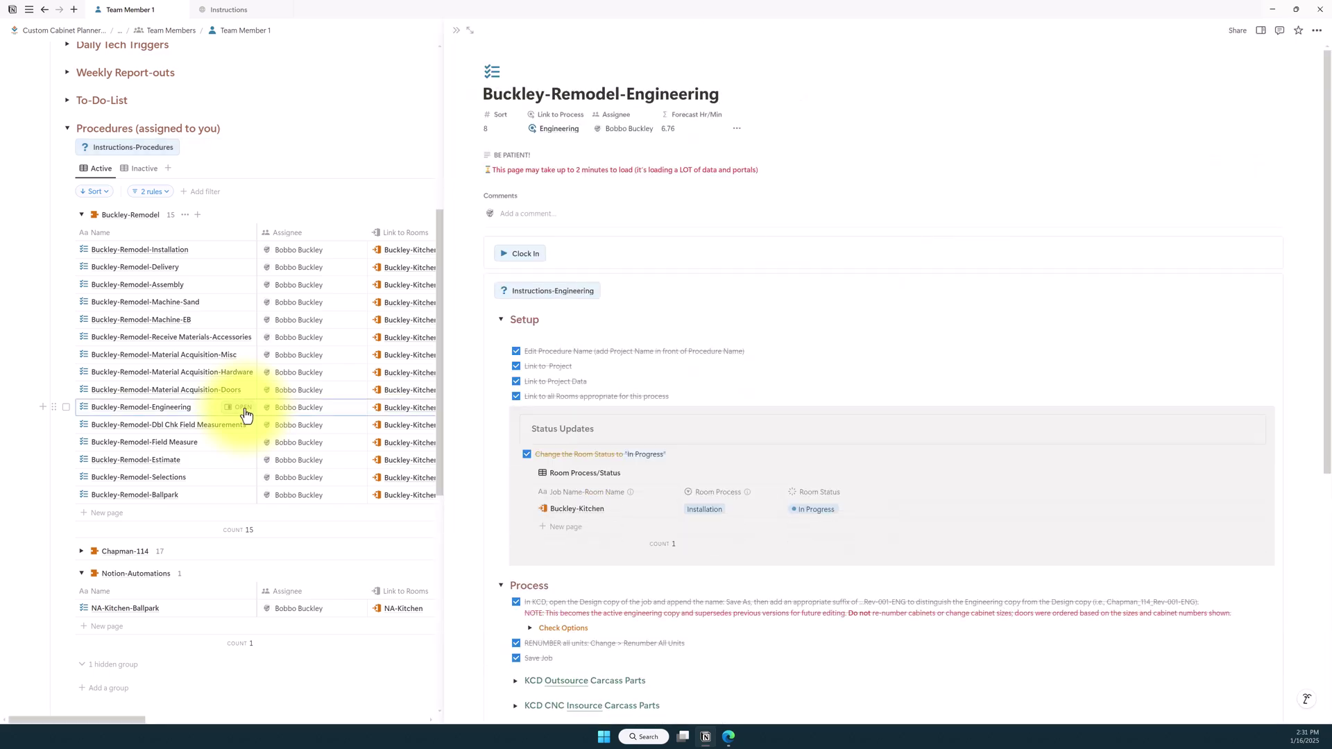
click(501, 320)
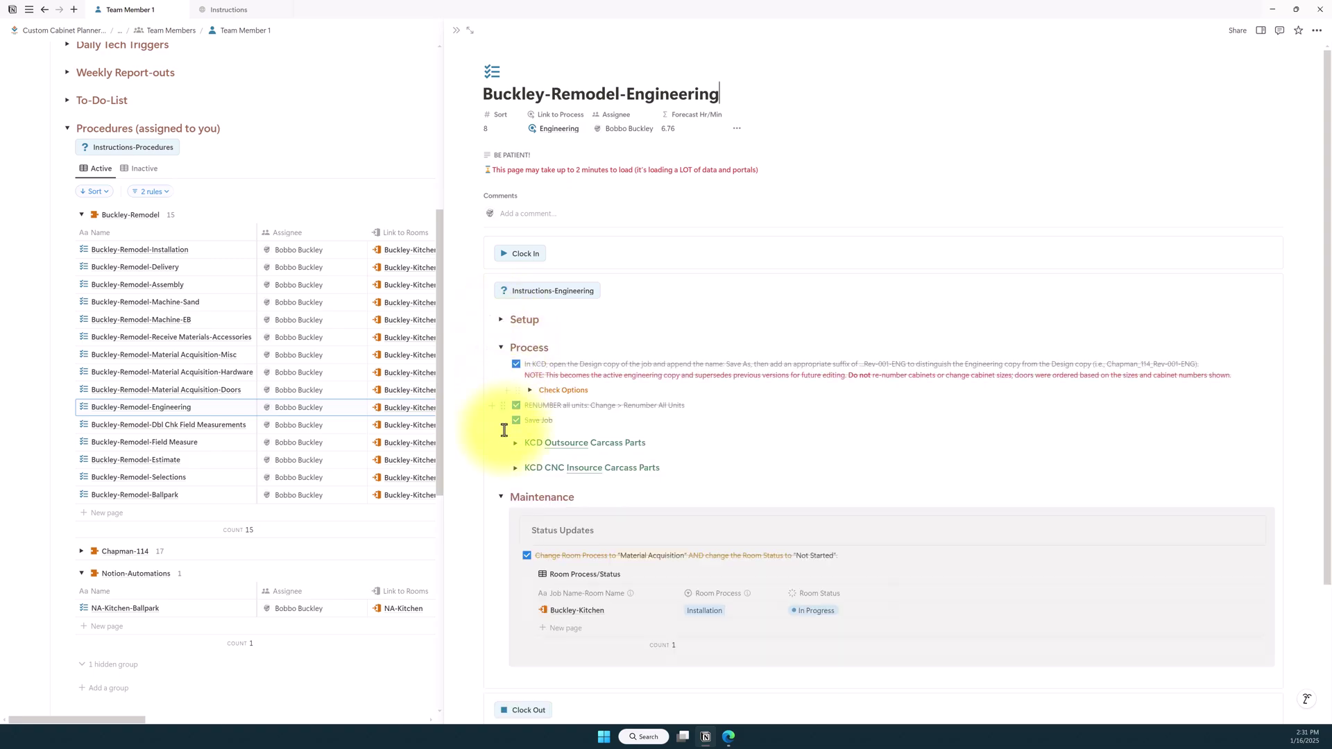
click(500, 347)
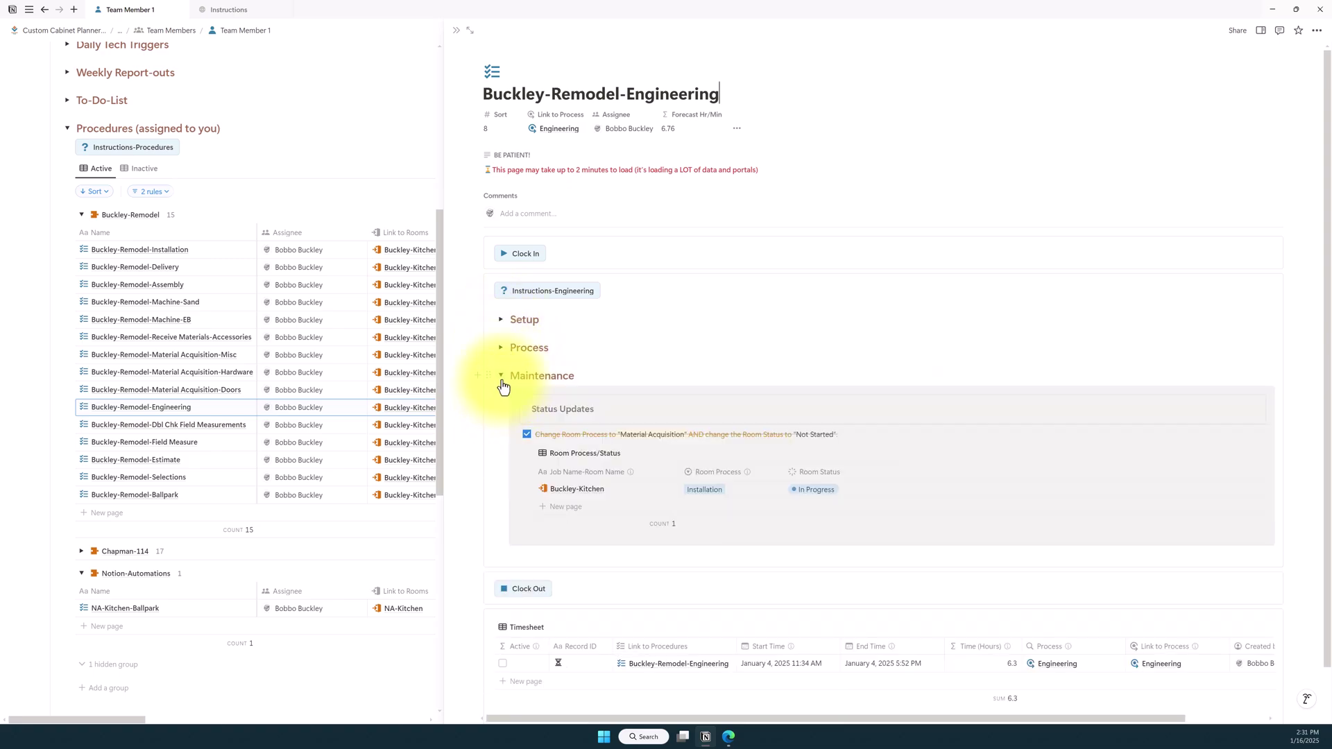
click(501, 377)
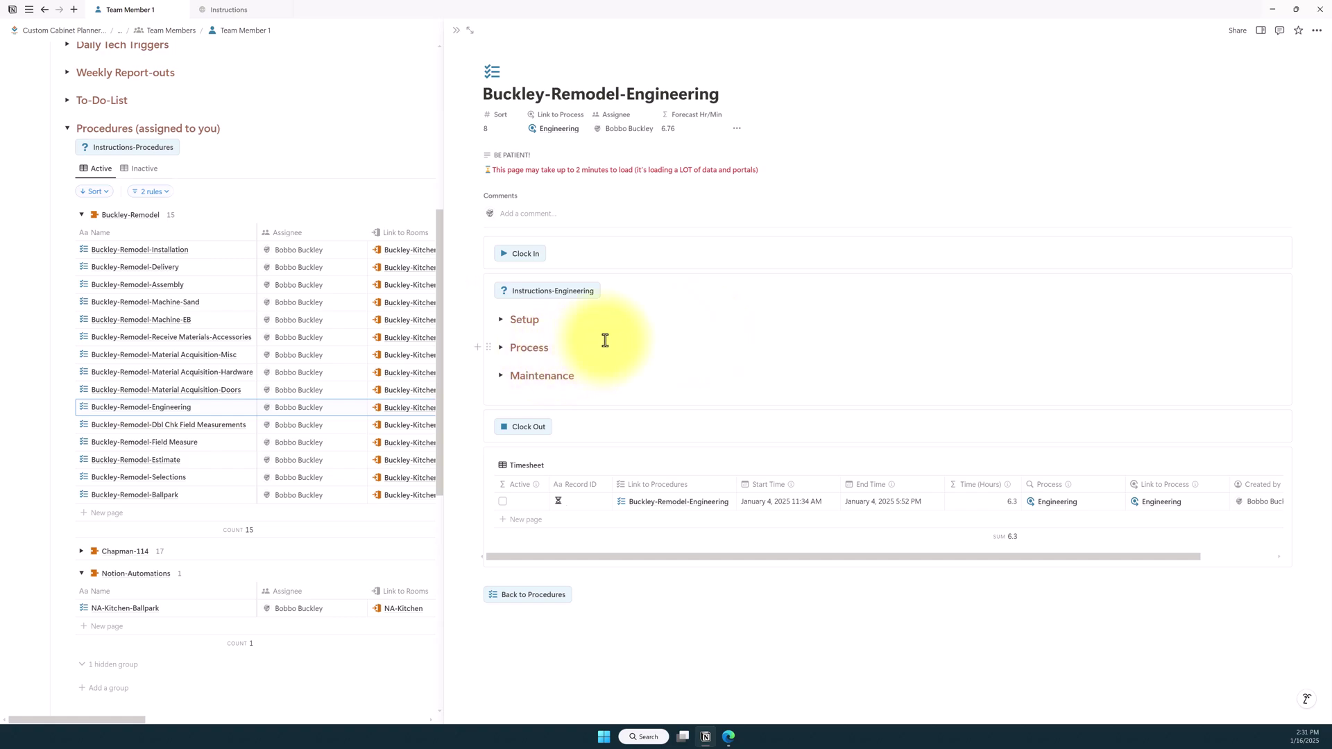
- Clock in to the Buckley-Remodel-Engineering procedure and open its engineering instructions
click(517, 262)
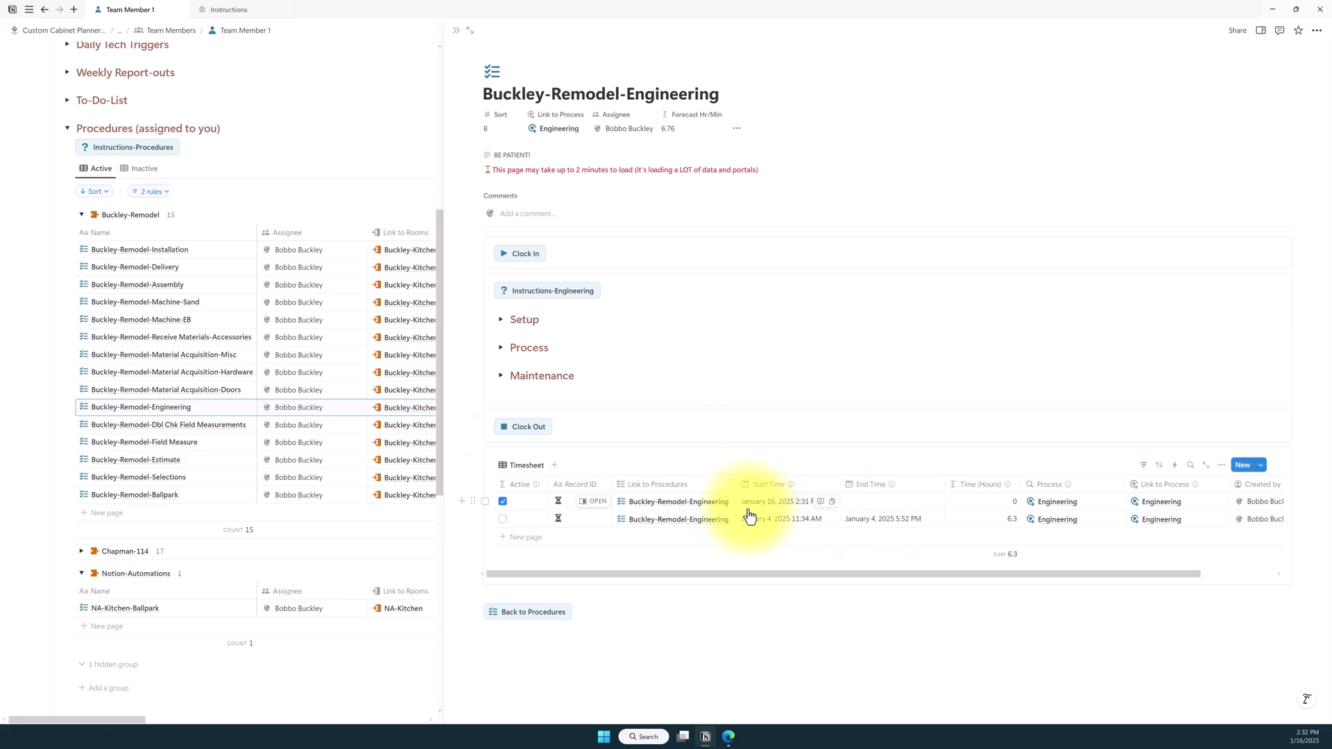
click(541, 295)
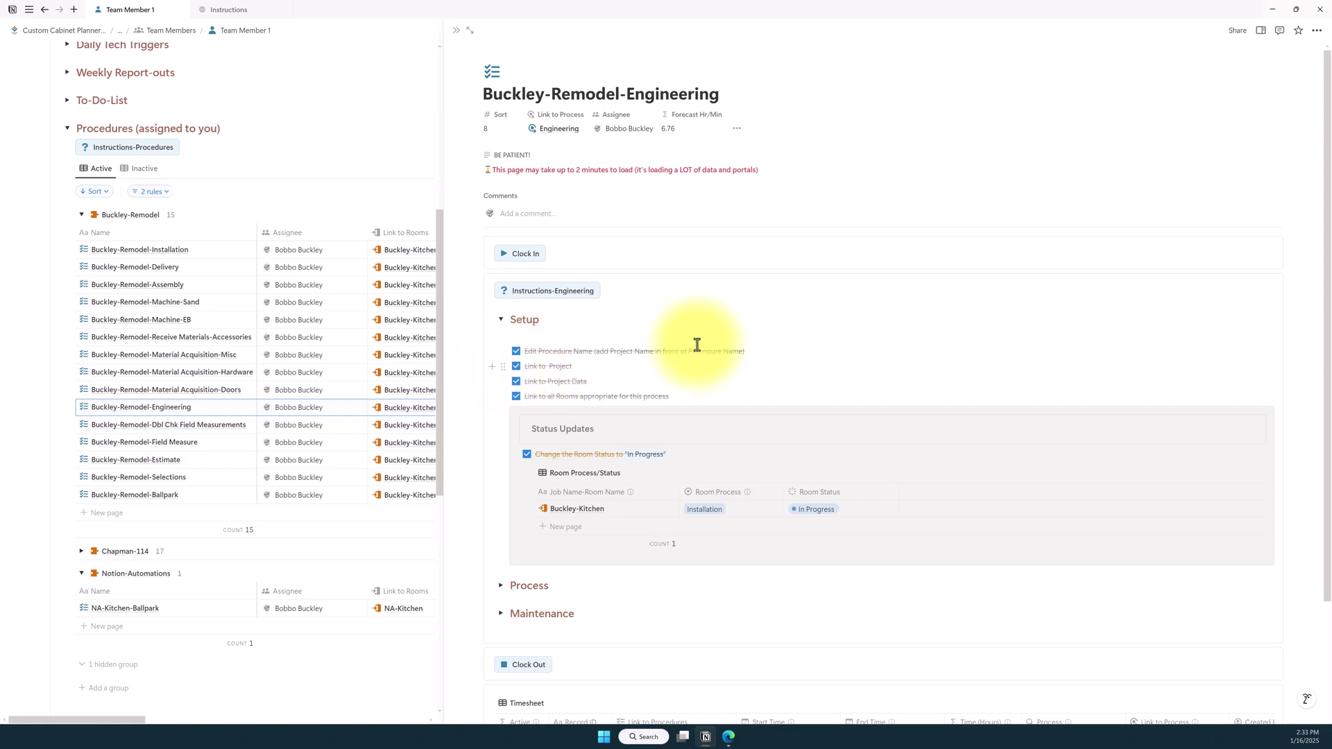
- Show the procedure's details alongside the page and review the Setup checklist with Buckley-Kitchen's room process and status
click(1261, 31)
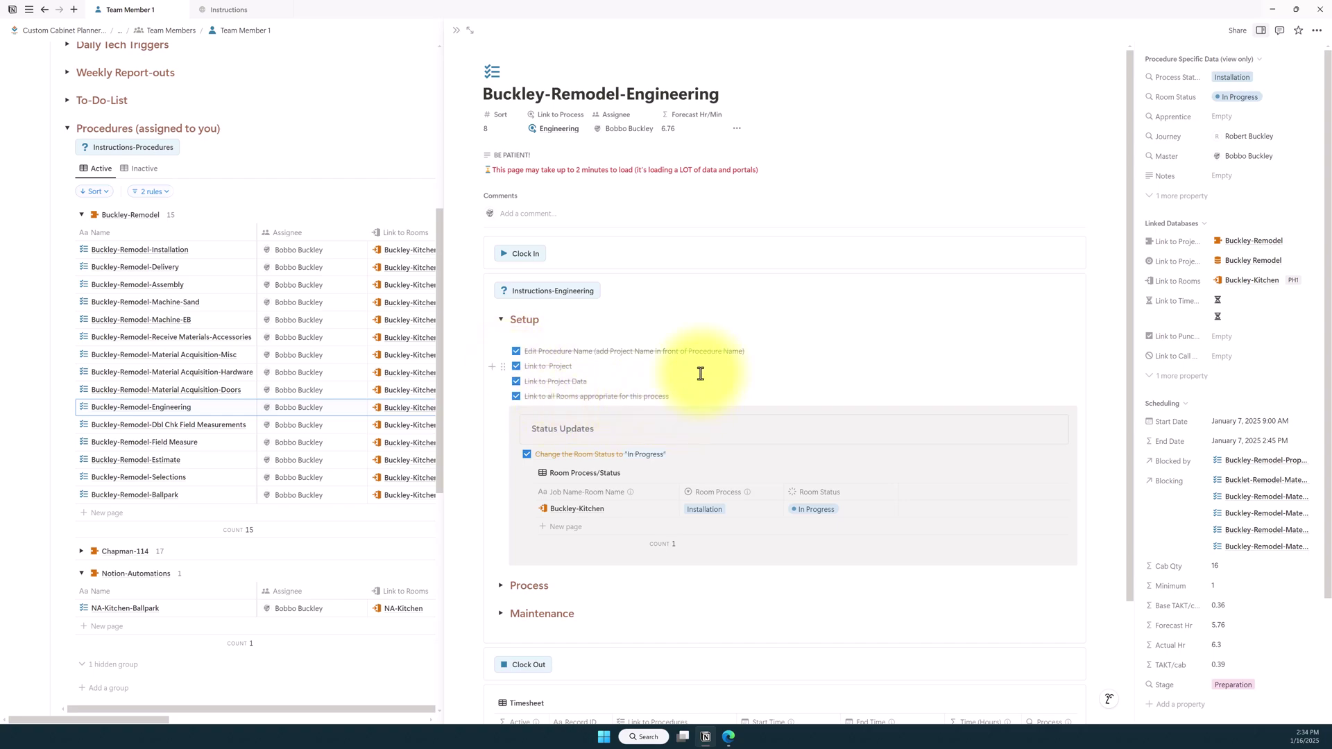
scroll(647, 493, down, 3)
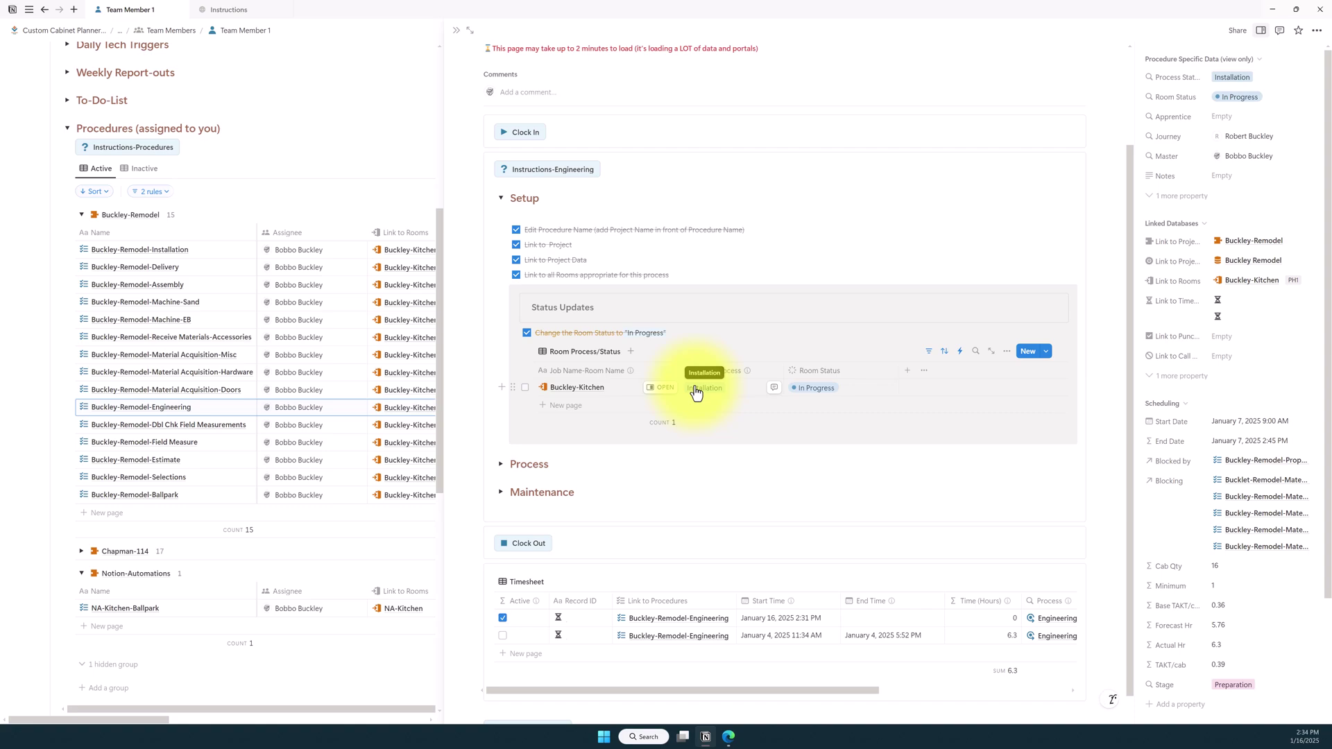
mouse_move(689, 382)
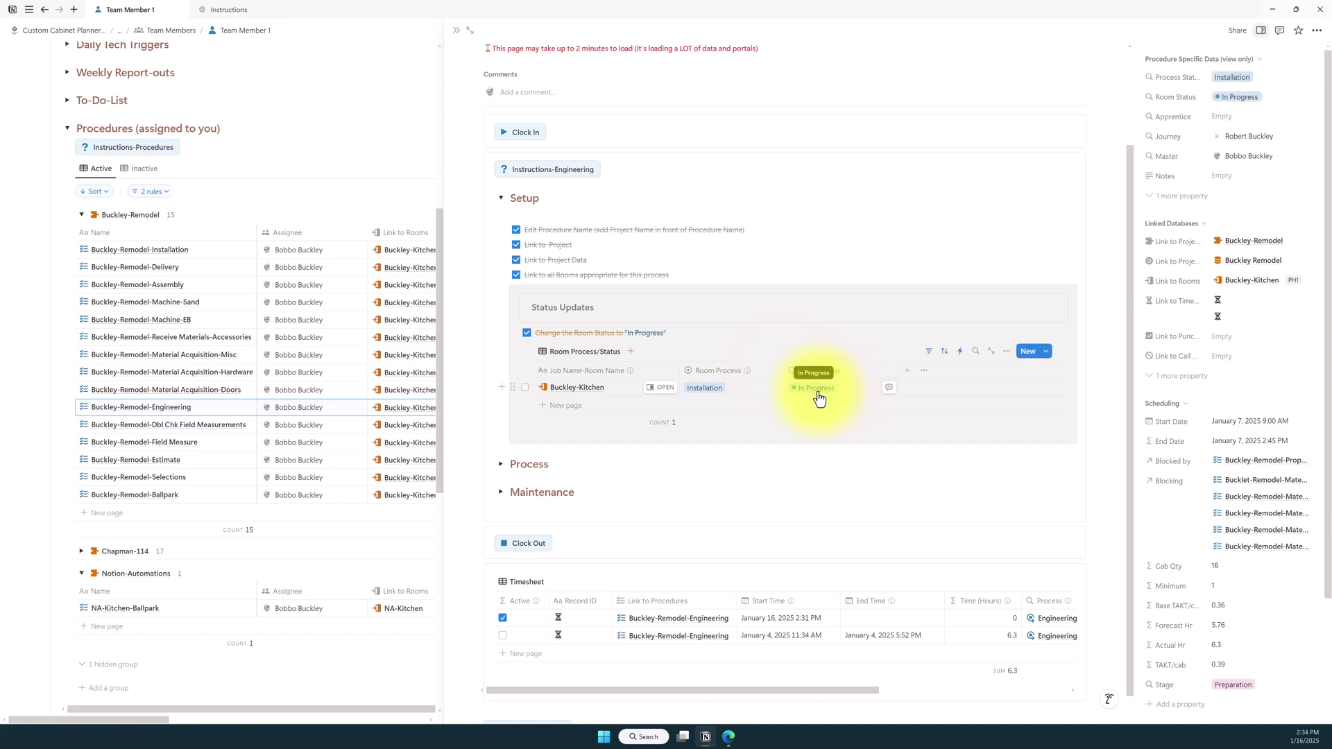
scroll(693, 395, down, 1)
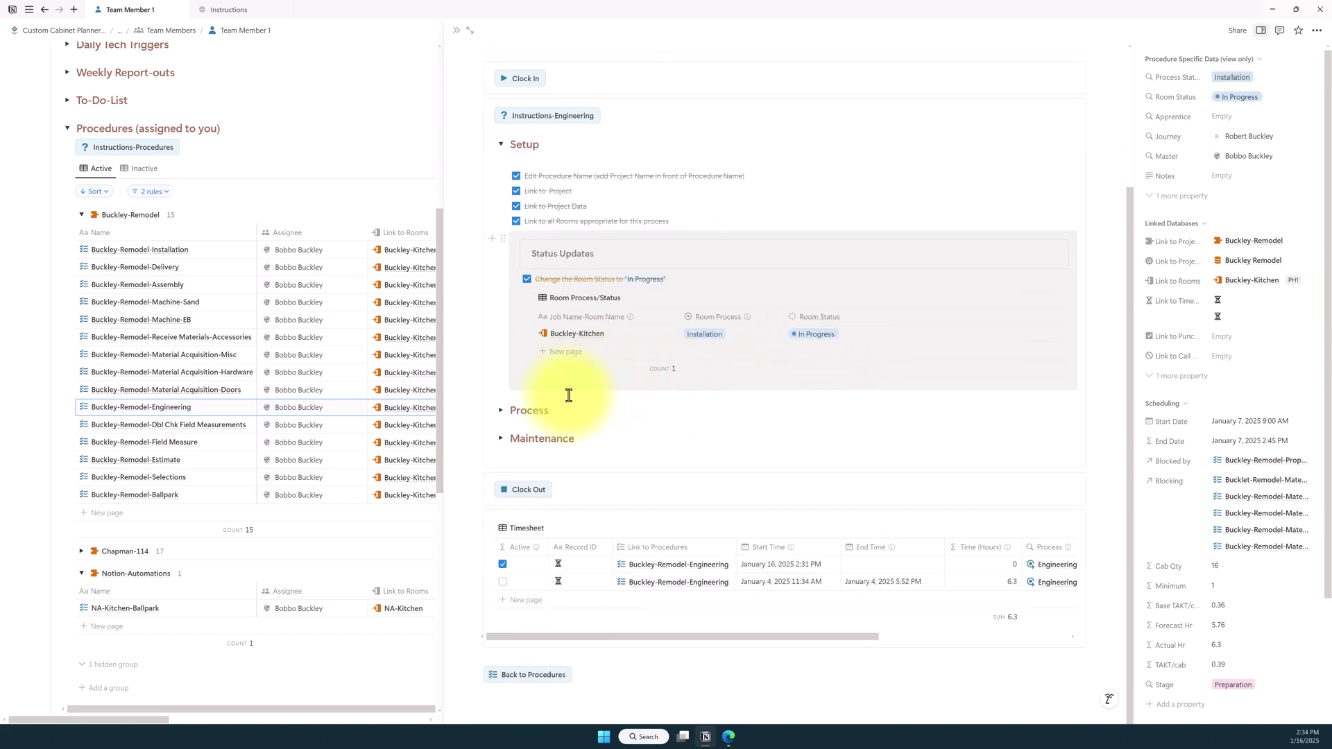
- Expand the Process section and read through the KCD Outsource Carcass Parts checklist, collapsing that checklist when done
click(500, 410)
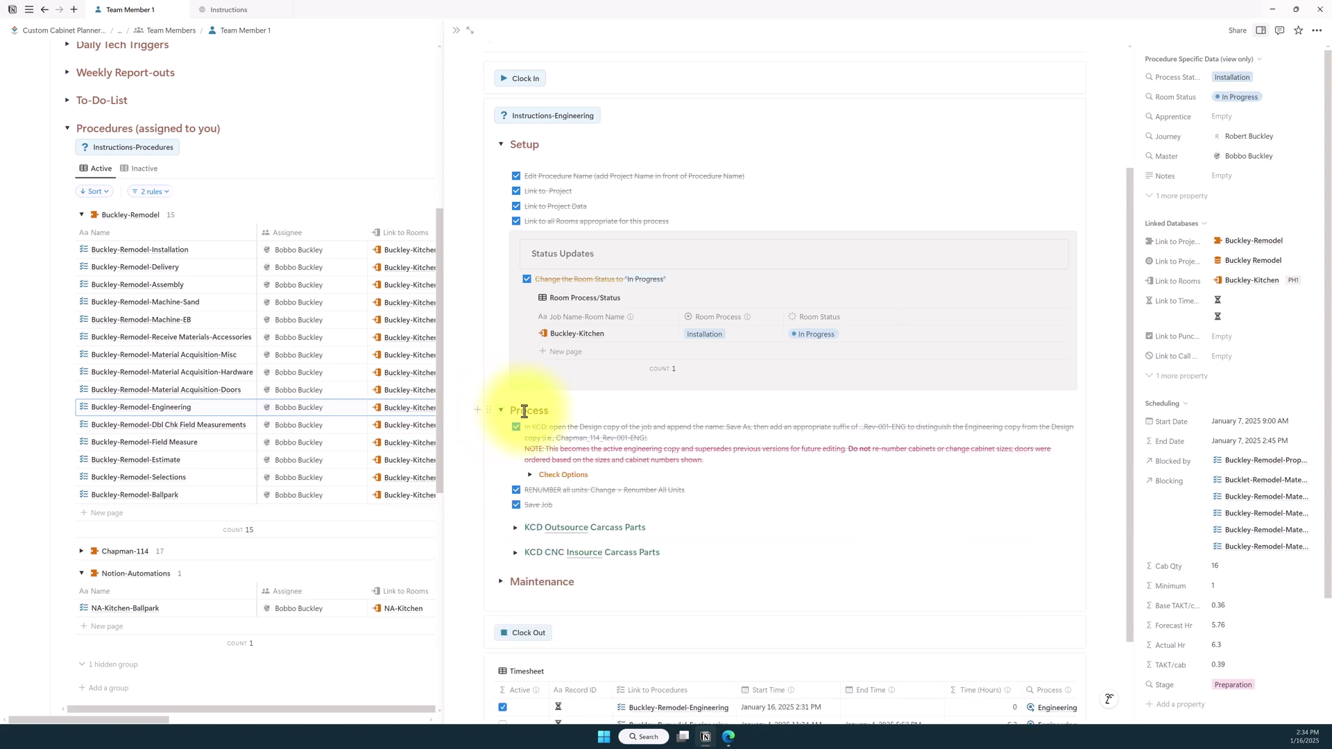
scroll(740, 452, down, 2)
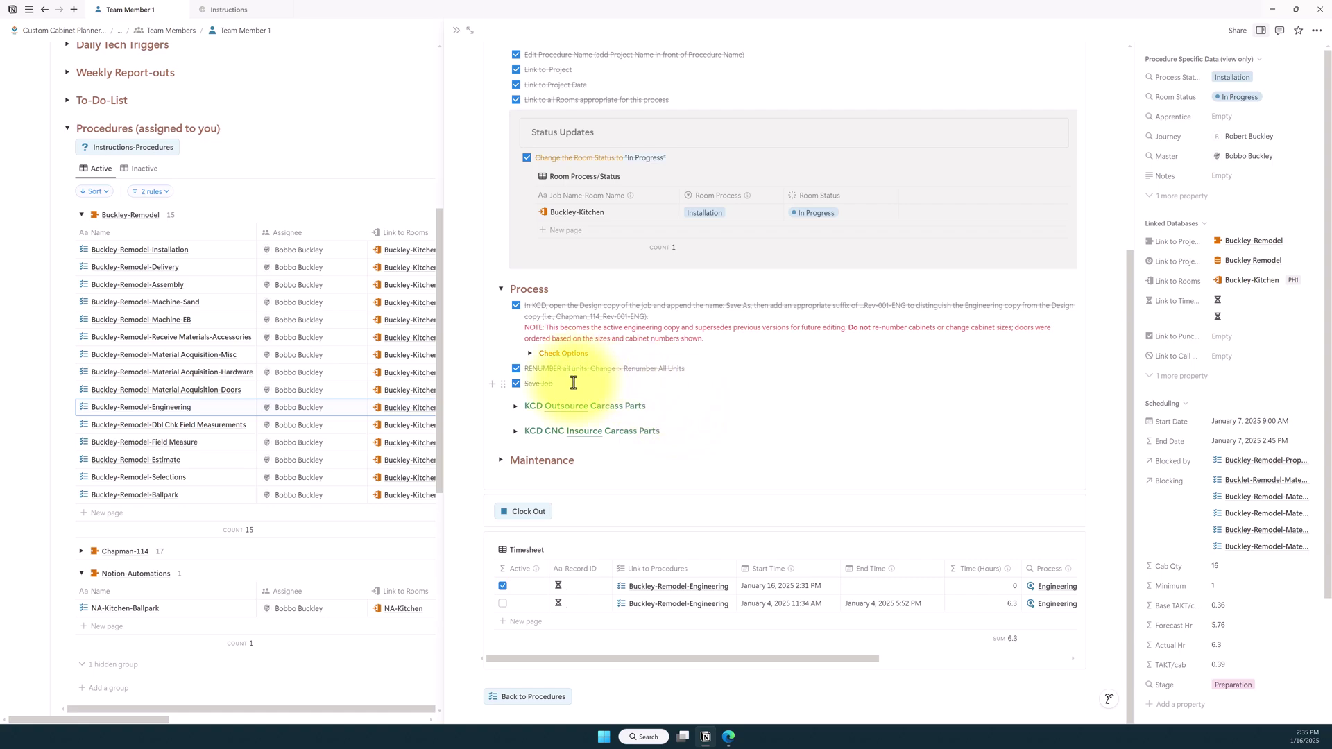
click(516, 407)
scroll(734, 428, down, 3)
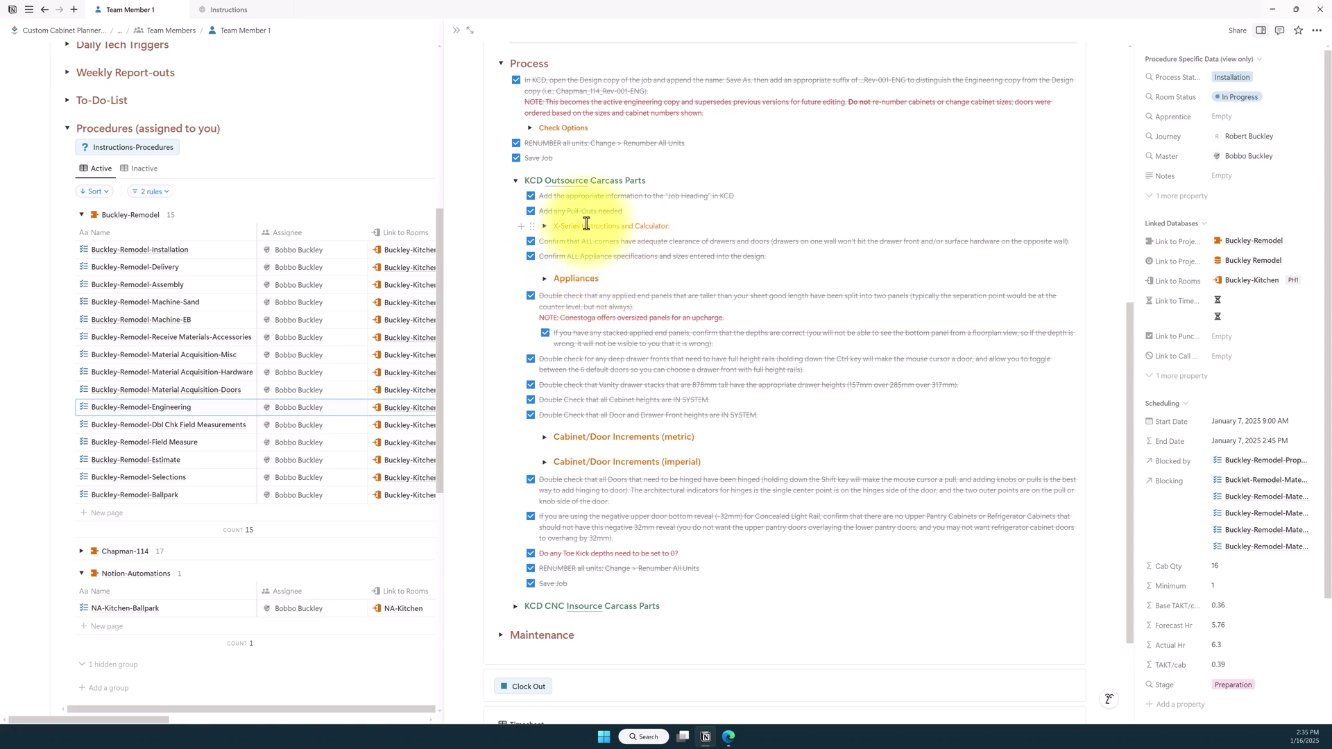
scroll(568, 370, down, 2)
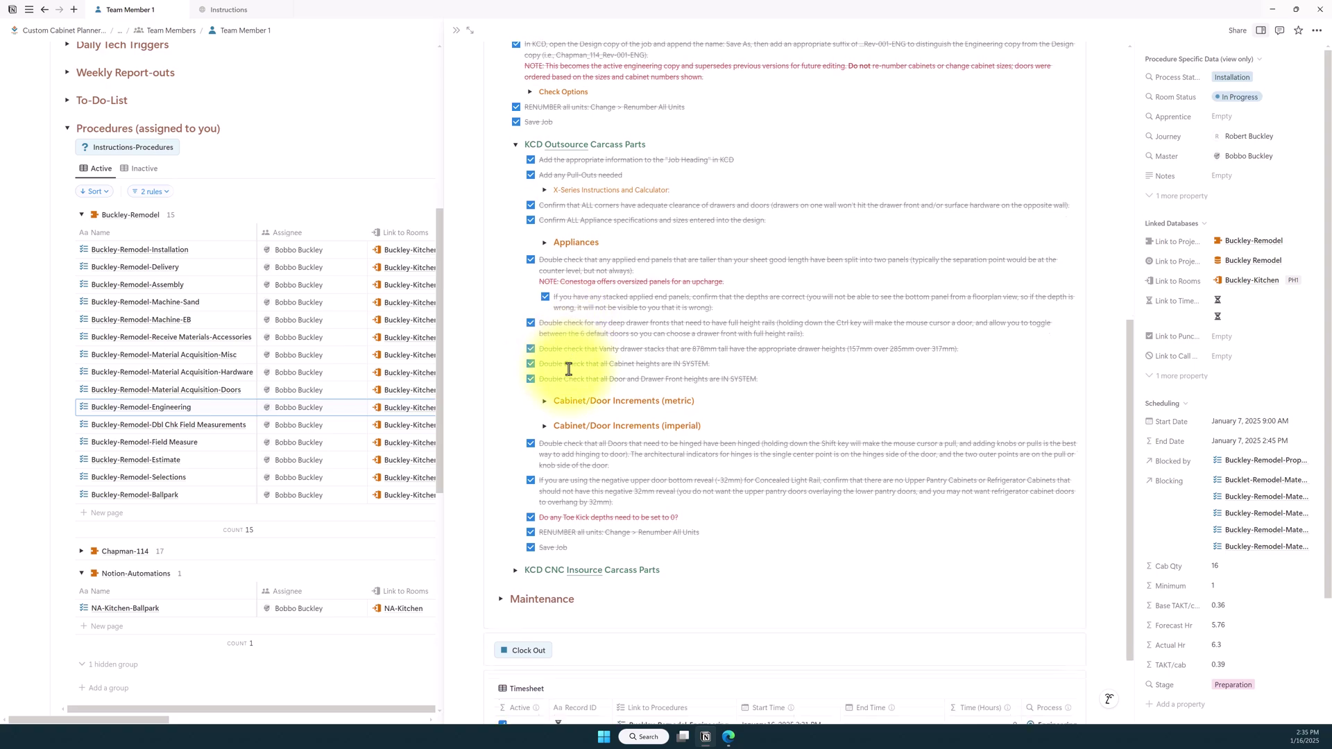
scroll(534, 350, down, 2)
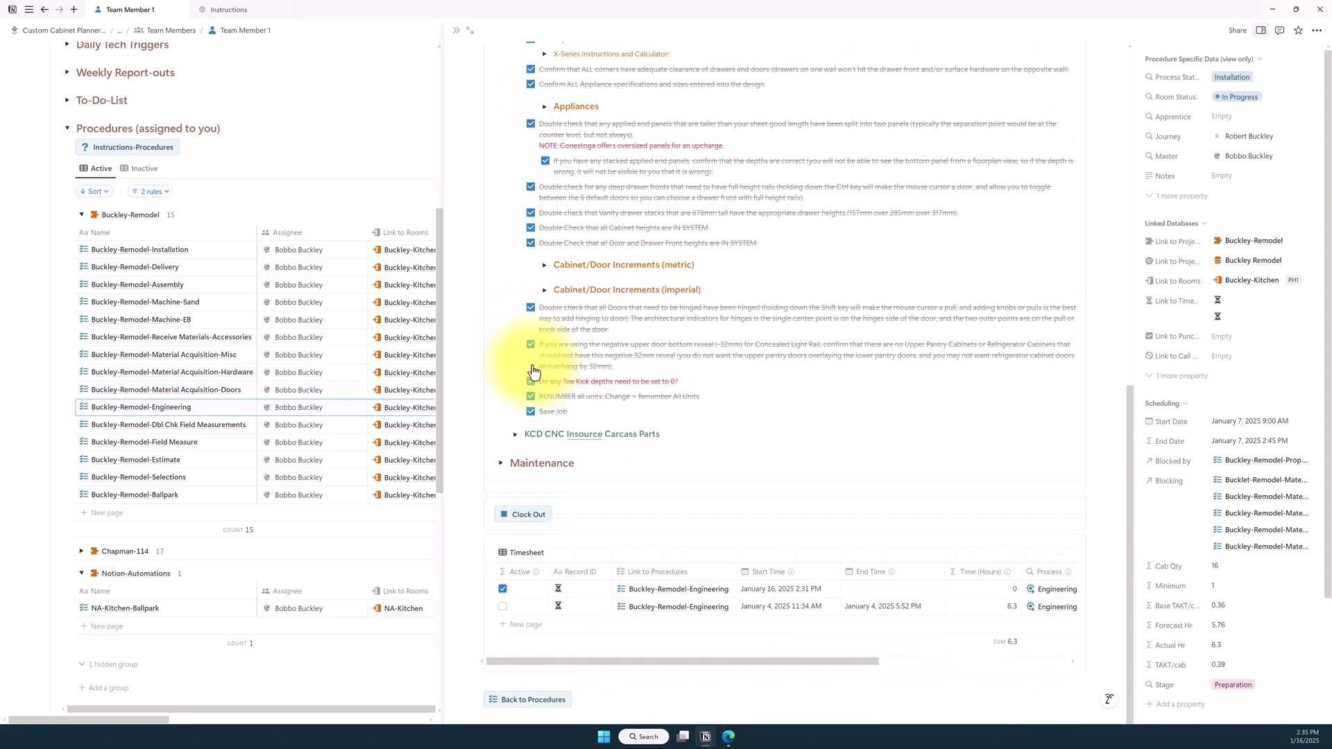
scroll(550, 381, up, 3)
scroll(552, 382, up, 1)
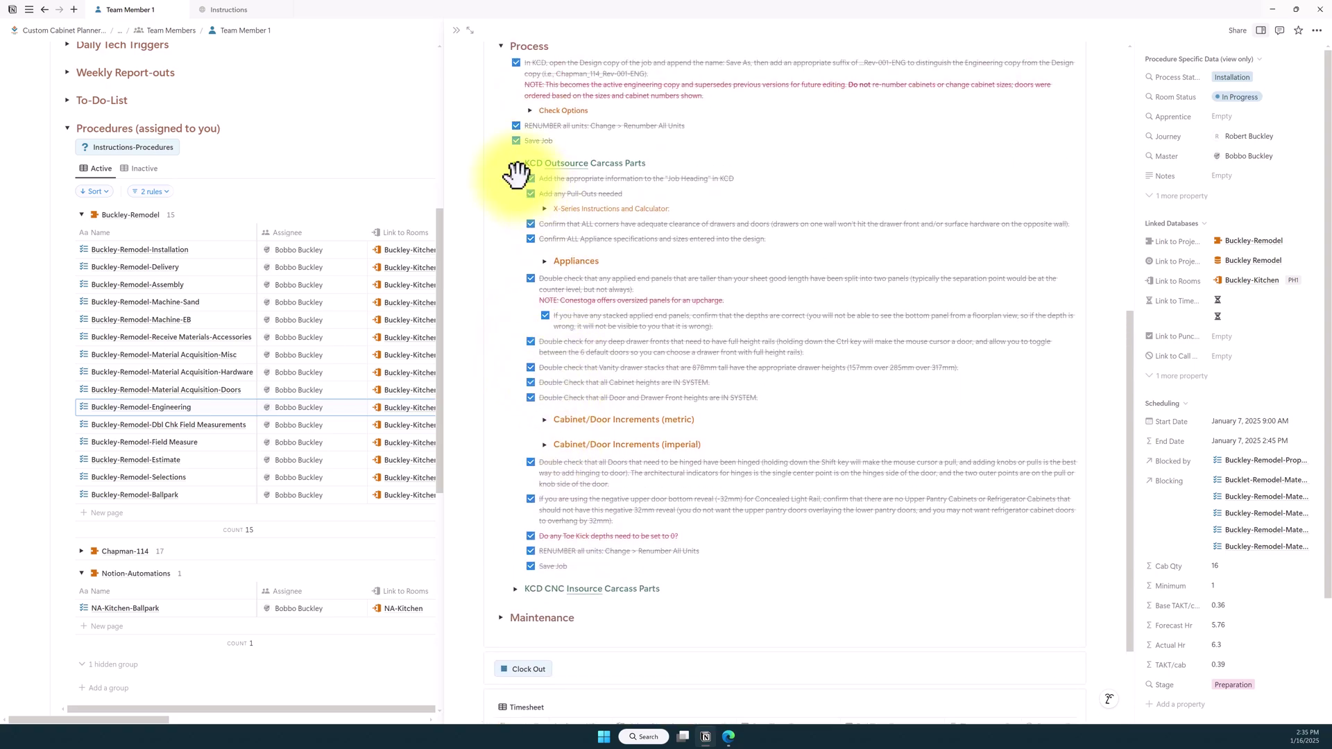
click(516, 164)
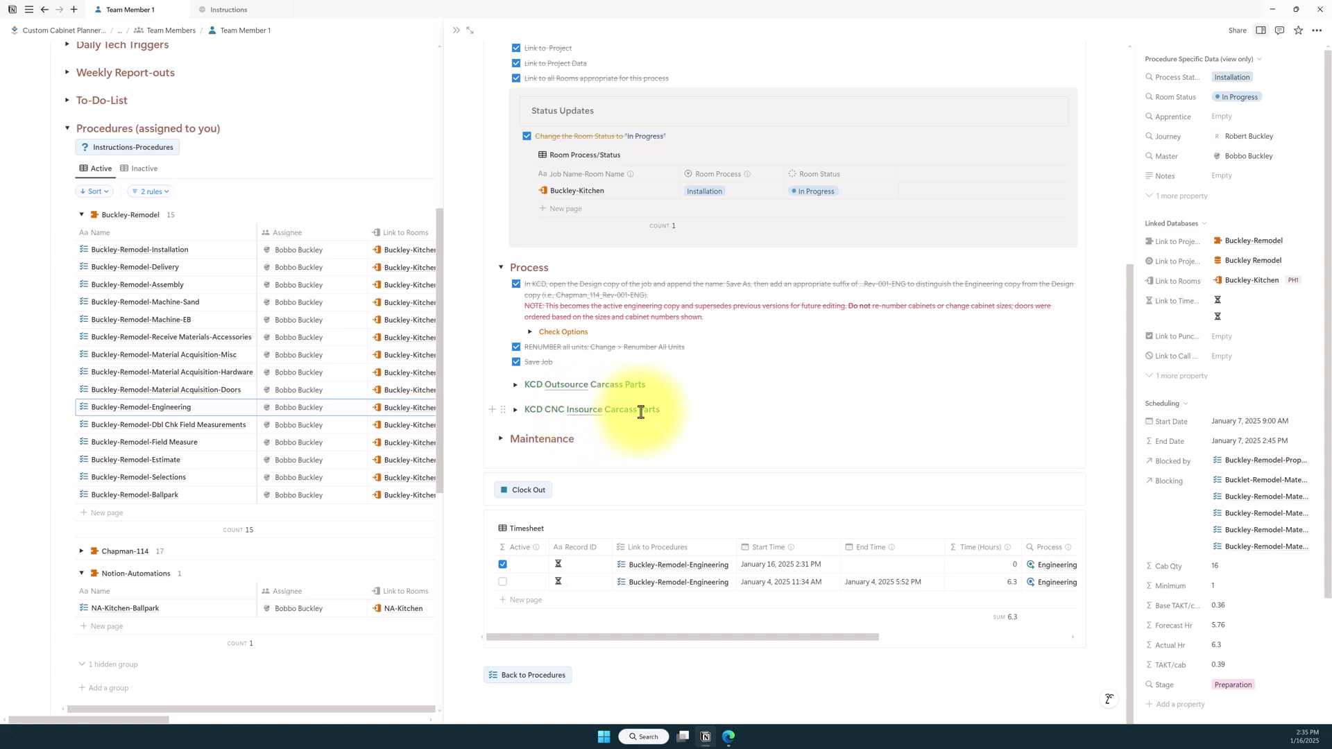
- Examine the KCD Engineering checklist under KCD CNC Insource Carcass Parts, then collapse the Insource section
click(514, 410)
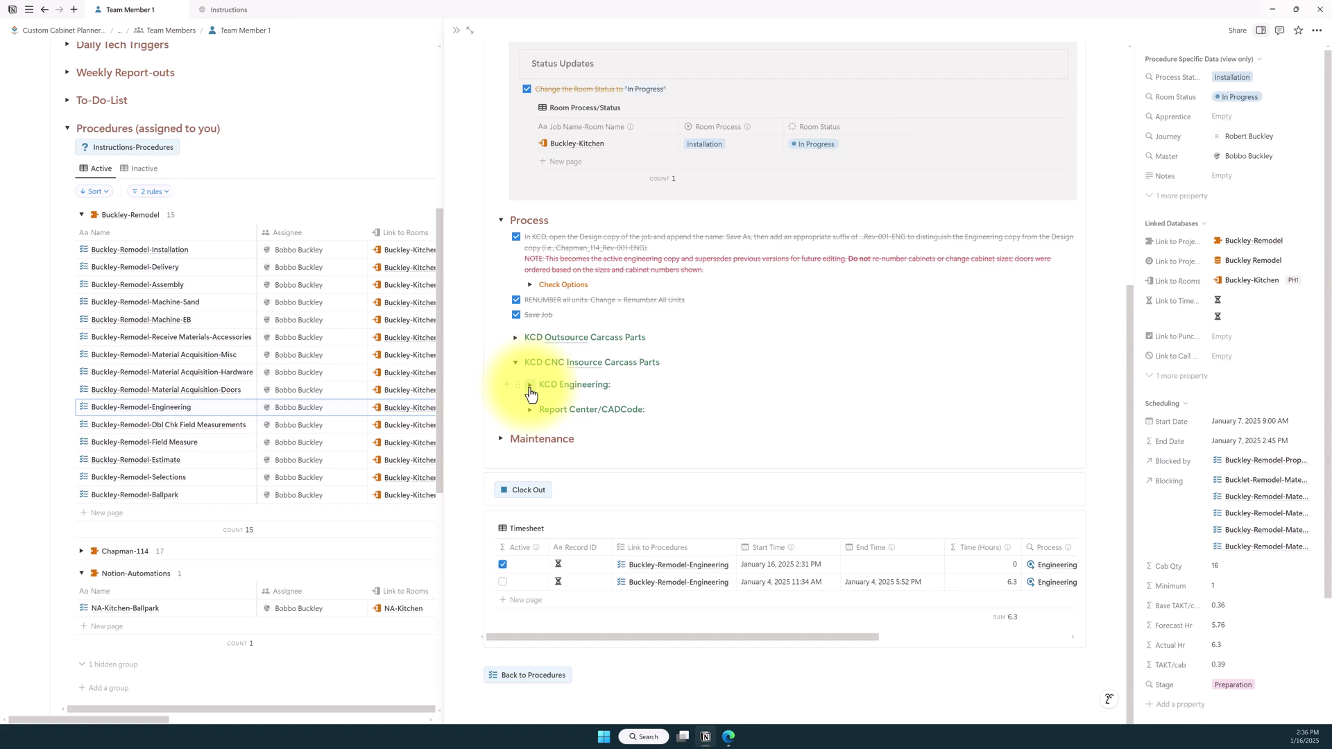
click(530, 386)
scroll(530, 392, down, 1)
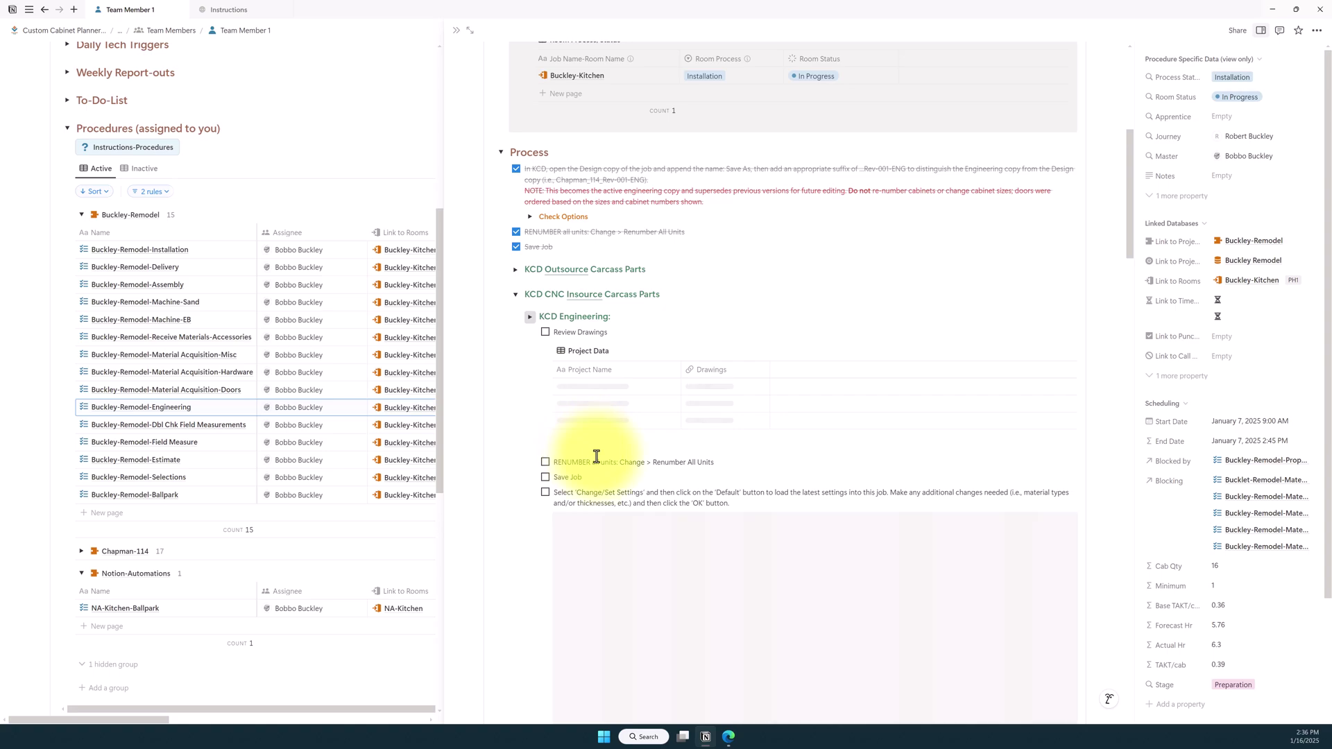
scroll(598, 452, down, 3)
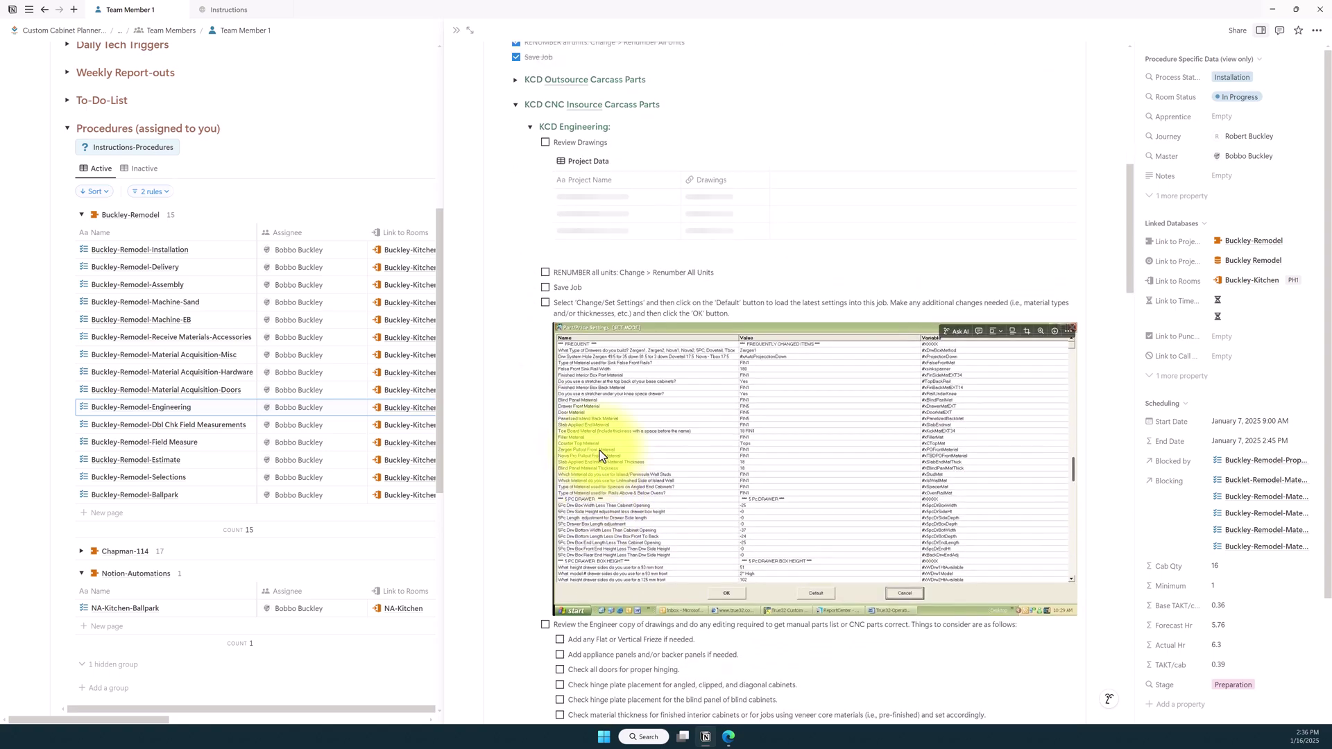
scroll(594, 388, up, 2)
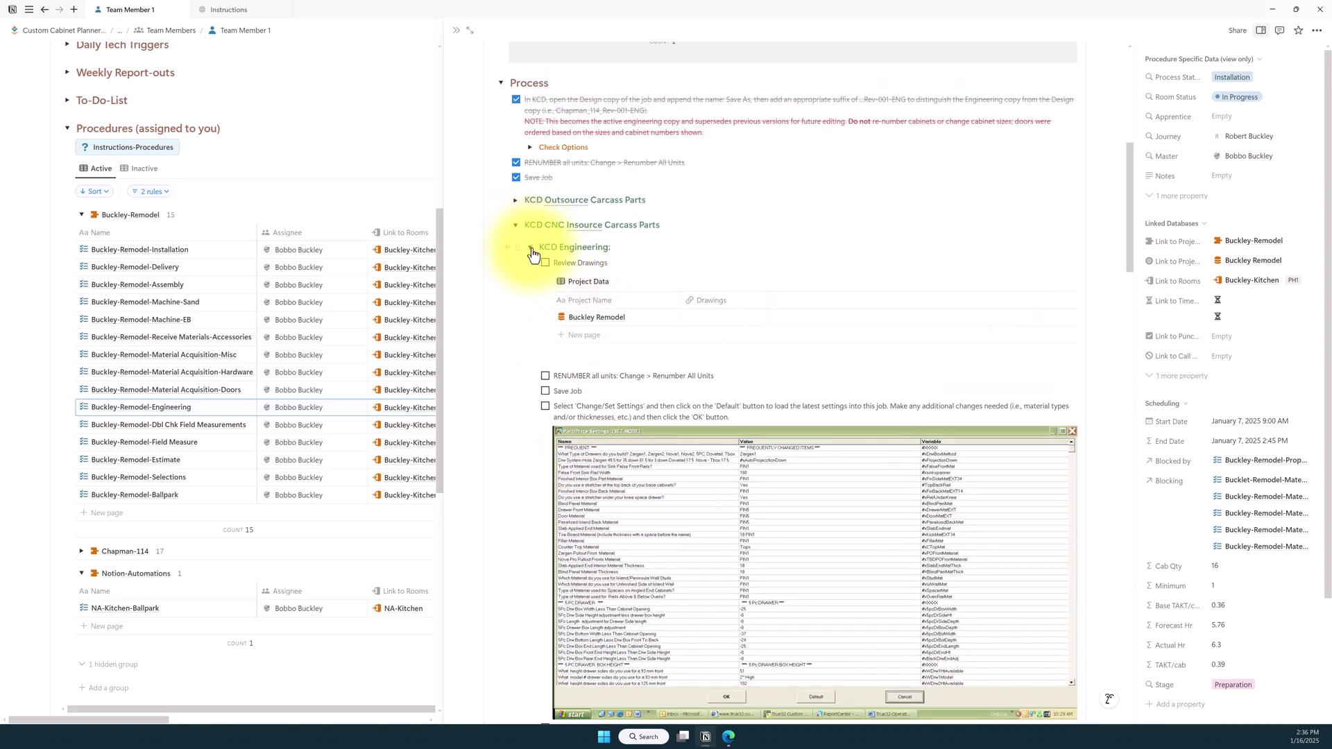
click(515, 225)
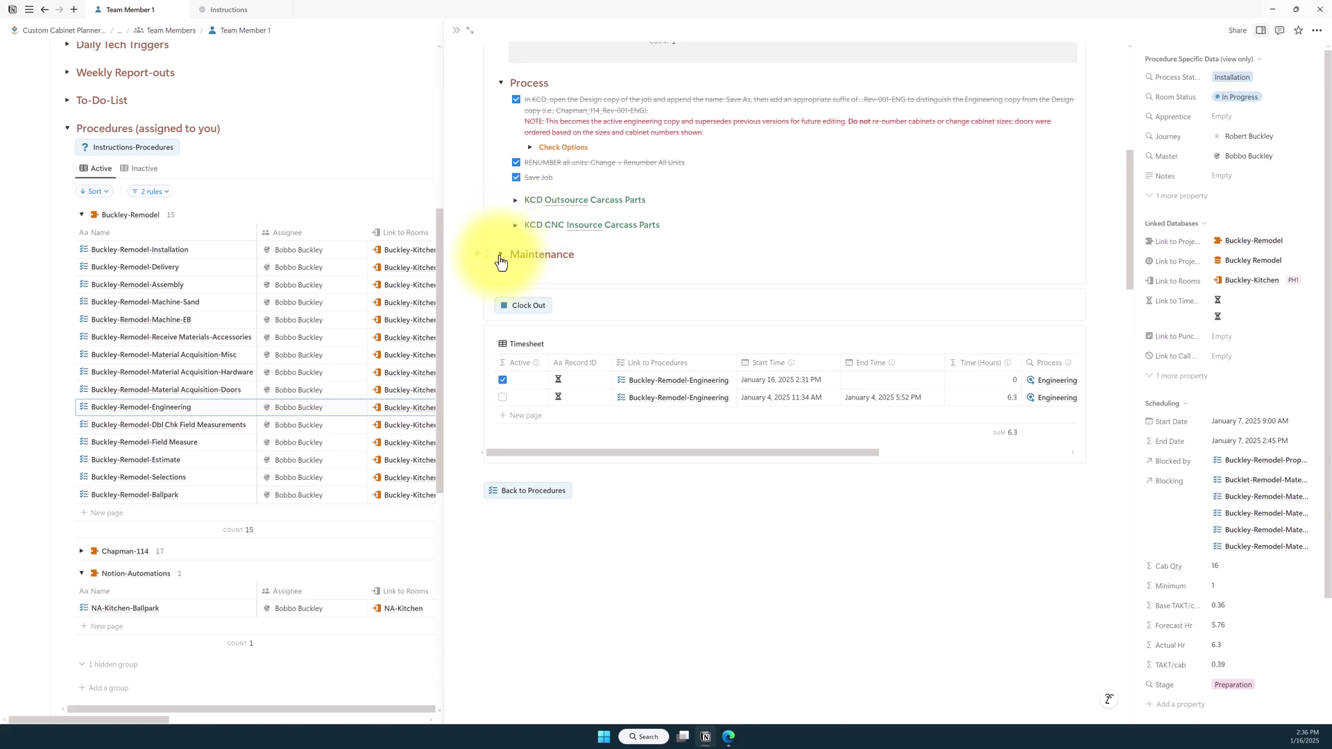
- Expand the Maintenance section to check its status updates, and clock out of the engineering procedure
click(500, 255)
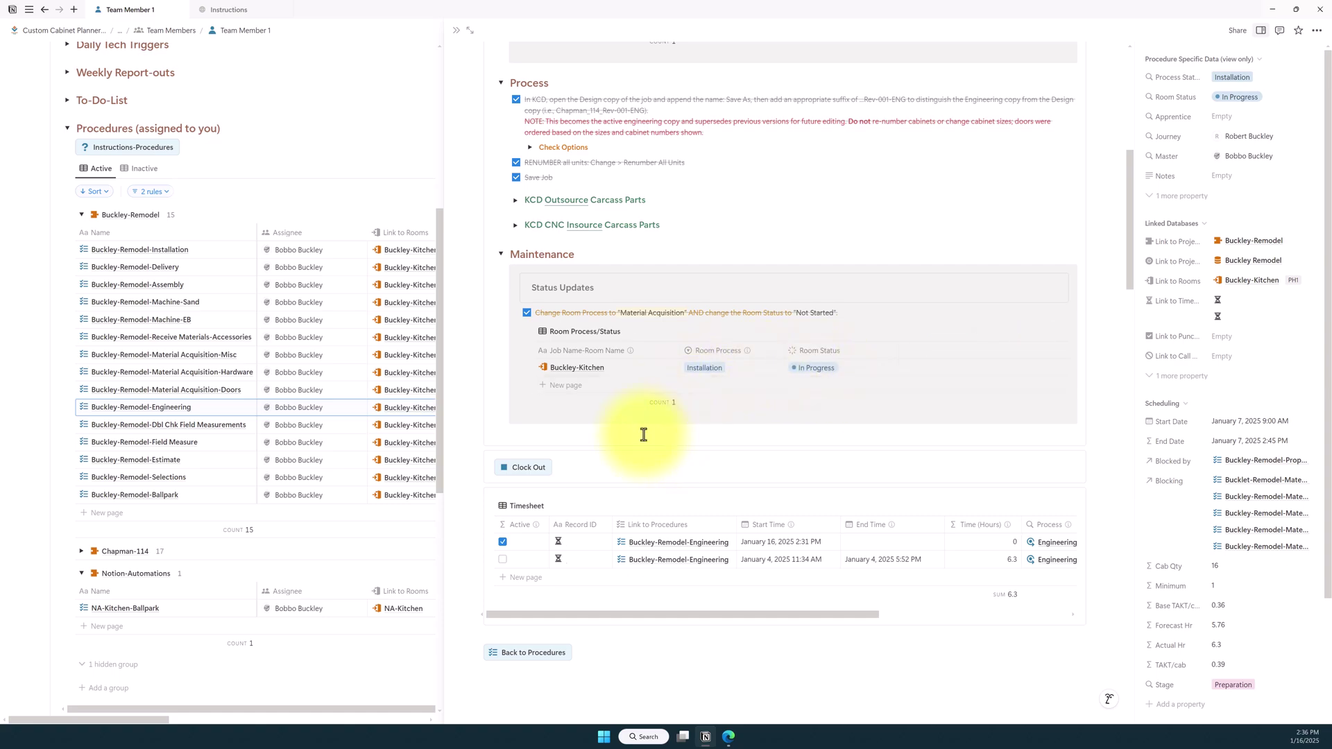
scroll(591, 455, up, 1)
click(529, 492)
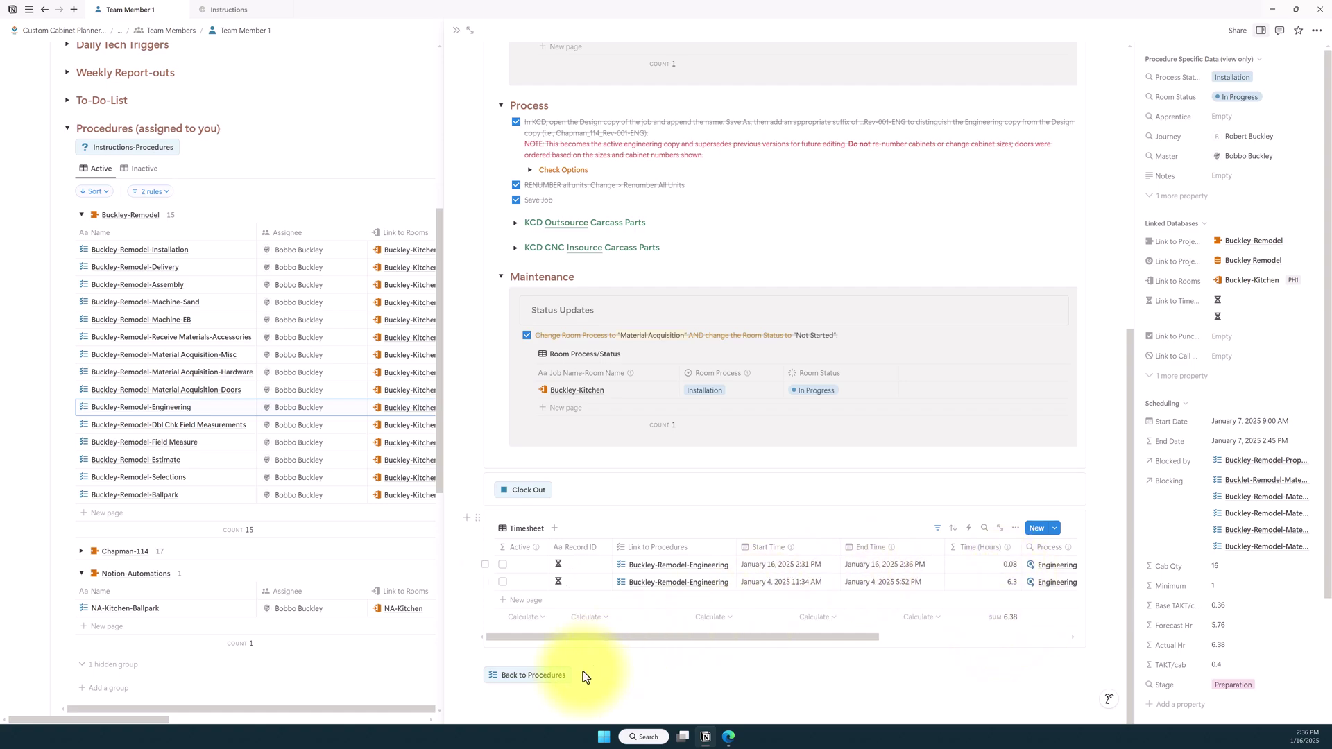
- Go back to the Procedures page from the engineering procedure, answering the clock-out question with Yes-Continue
click(532, 676)
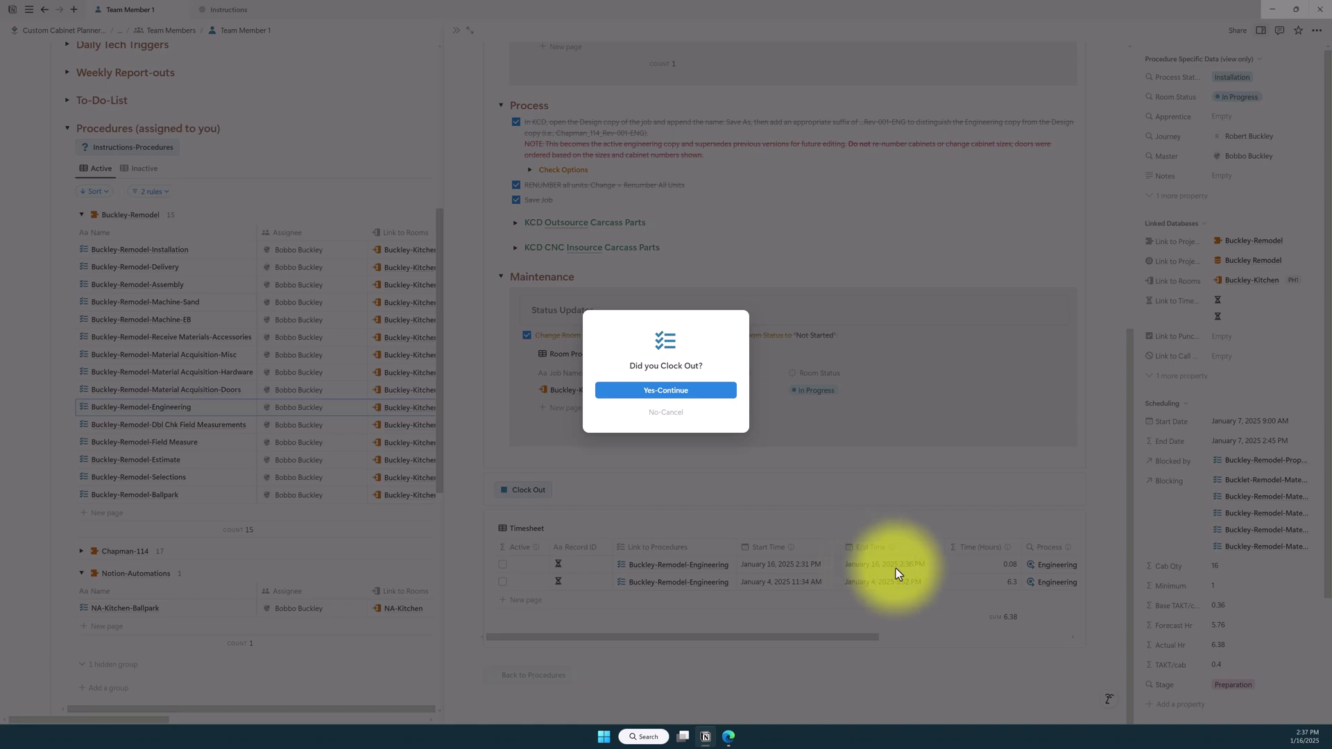
click(662, 413)
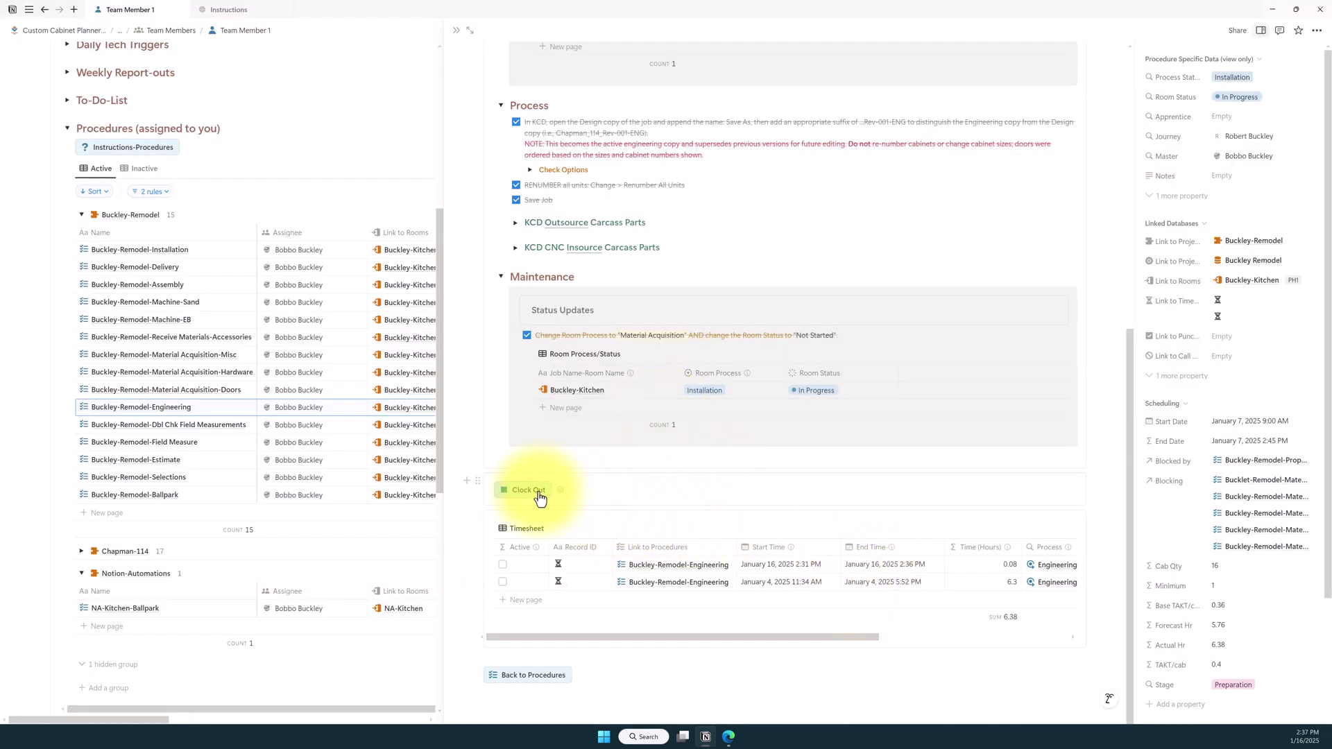
click(531, 672)
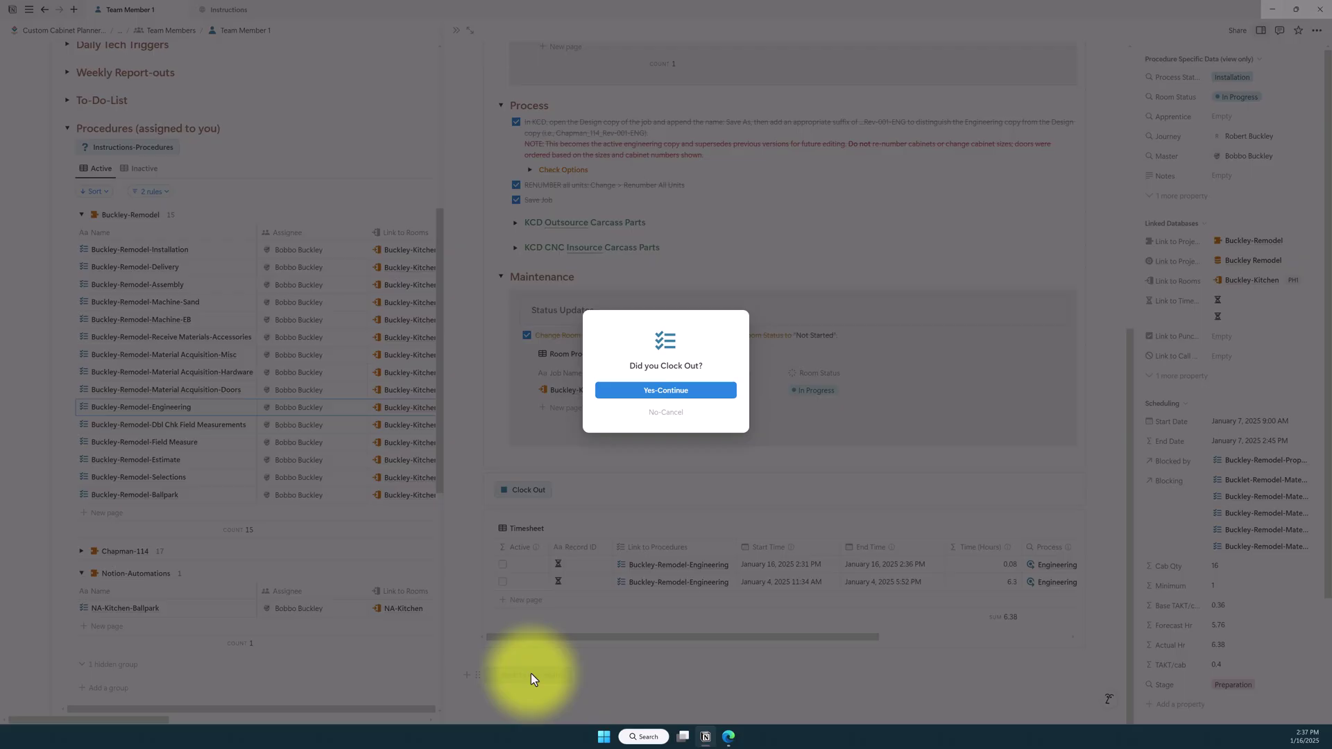
click(673, 394)
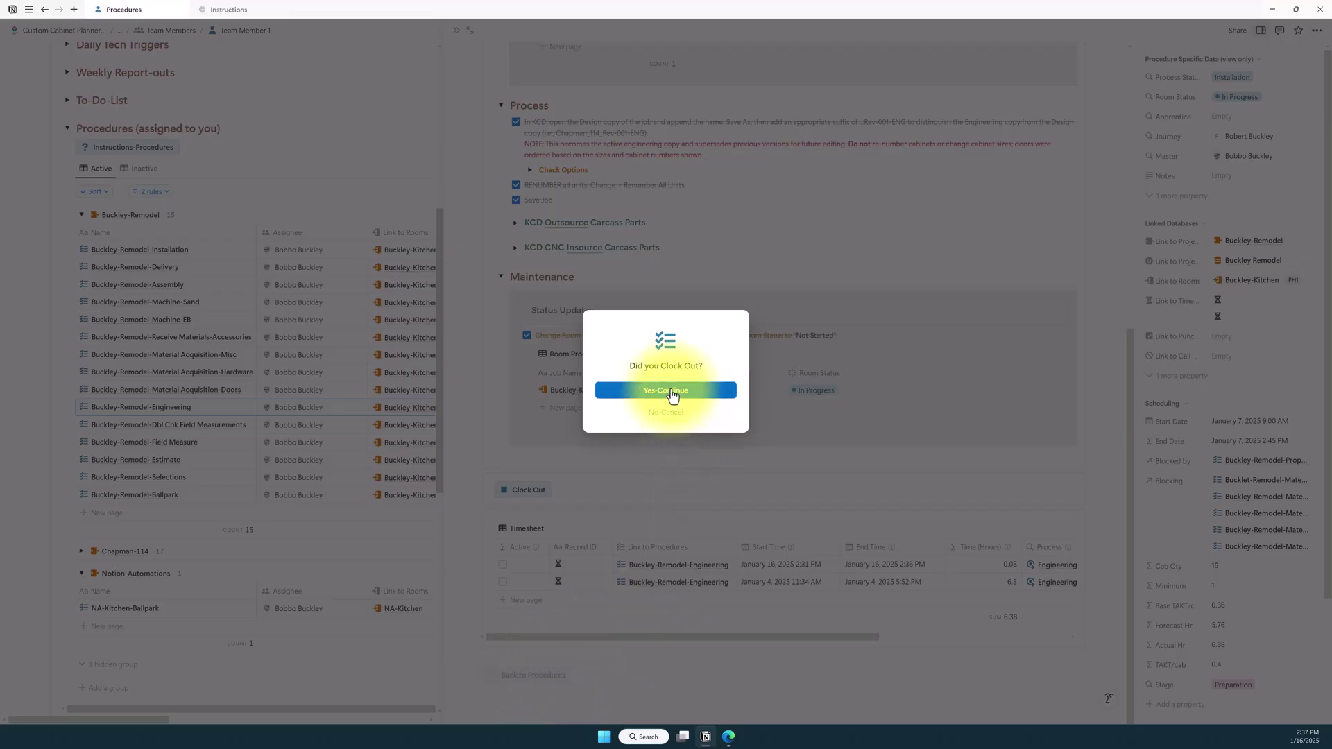